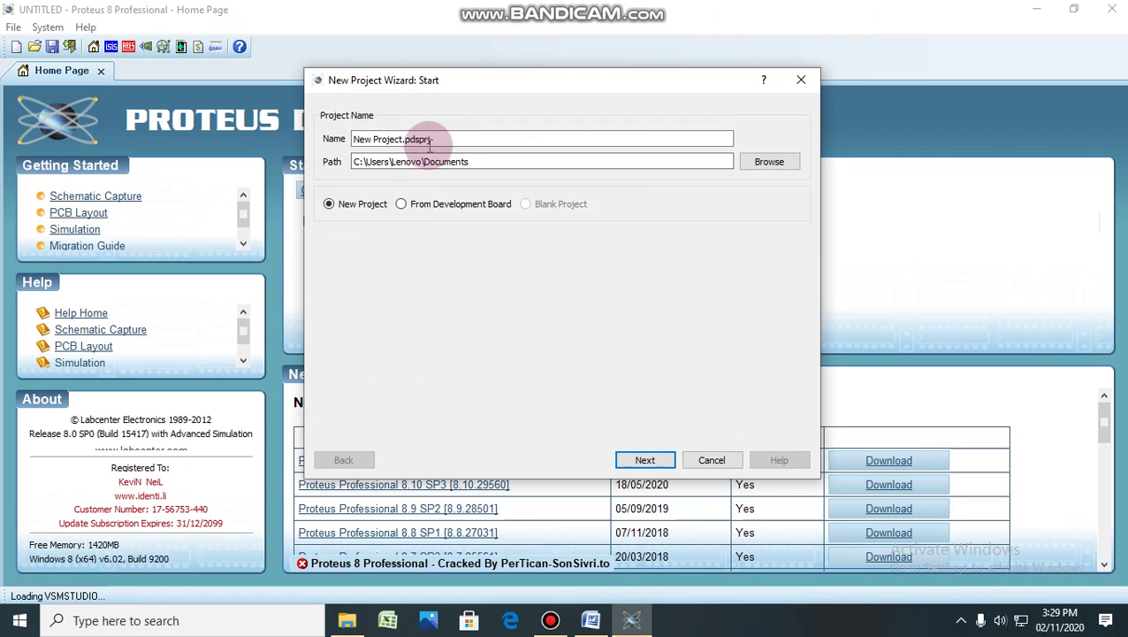
Step: Create the project 'working of SCR' with a Landscape A4 schematic, skipping the PCB and firmware pages
left_click(433, 142)
key("BackSpace")
key("BackSpace")
key("BackSpace")
key("BackSpace")
key("BackSpace")
key("BackSpace")
key("BackSpace")
key("BackSpace")
key("BackSpace")
key("BackSpace")
key("BackSpace")
key("BackSpace")
key("BackSpace")
key("BackSpace")
key("BackSpace")
key("BackSpace")
key("BackSpace")
key("BackSpace")
type("working of SCR")
left_click(644, 462)
left_click(325, 127)
left_click(654, 458)
left_click(644, 461)
left_click(644, 460)
left_click(646, 462)
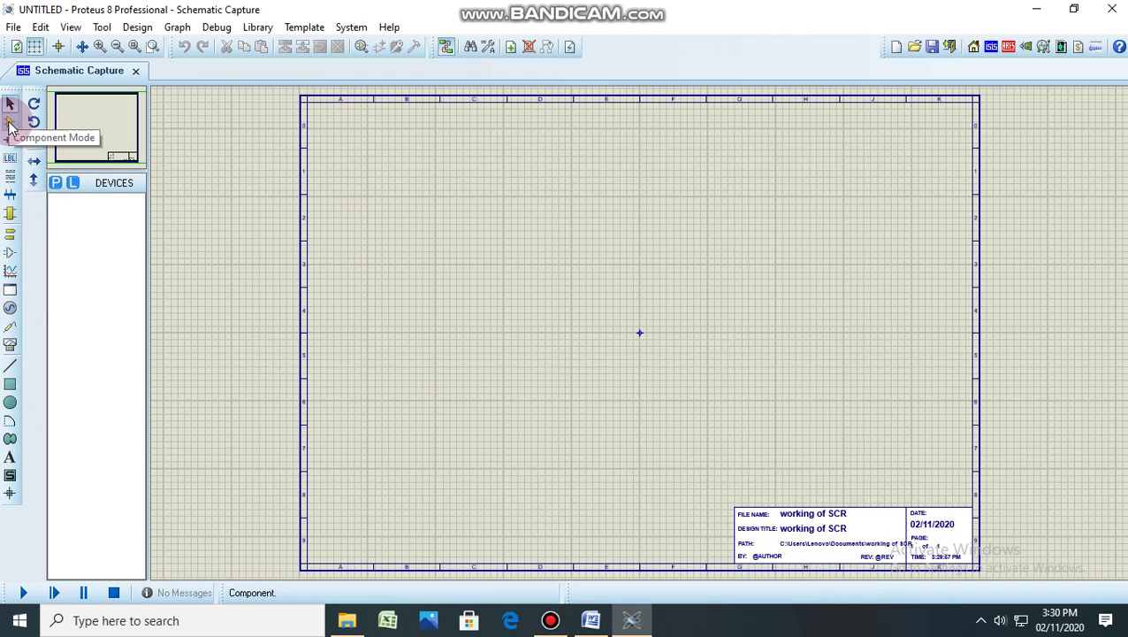
Step: Search the parts library and add SCR and RESISTOR to the device list
left_click(8, 124)
left_click(54, 182)
left_click(184, 136)
type("scr")
left_click(467, 554)
double_click(467, 555)
left_click(208, 137)
key("BackSpace")
key("BackSpace")
Step: Add ALTERNATOR to the device list and close the parts picker
key("BackSpace")
type("resistor")
left_click(387, 161)
double_click(389, 162)
left_click(264, 138)
key("BackSpace")
key("BackSpace")
key("BackSpace")
key("BackSpace")
key("BackSpace")
key("BackSpace")
key("BackSpace")
key("BackSpace")
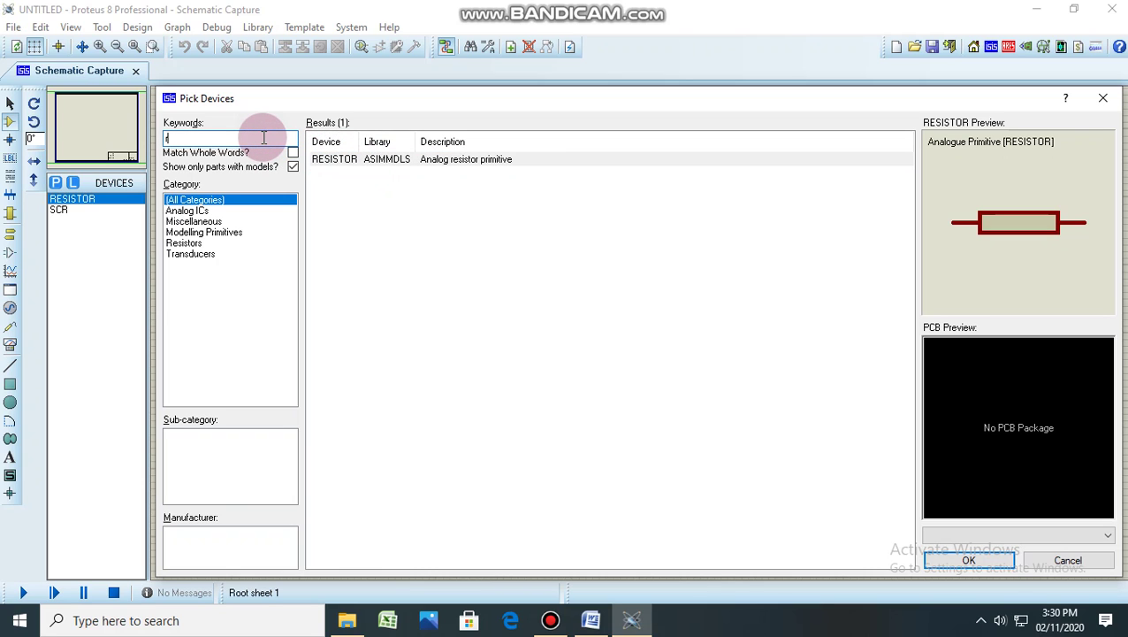
type("alternator")
double_click(465, 160)
left_click(973, 560)
Step: Place the SCR U1 rotated 180°, resistor R1 above it, and the alternator to the right
left_click(61, 221)
left_click(687, 295)
key("KP_Add")
key("KP_Add")
key("KP_Add")
key("KP_Add")
left_click(701, 311)
left_click(100, 222)
left_click(89, 210)
left_click(755, 267)
left_click(756, 265)
left_click(95, 203)
left_click(812, 321)
left_click(810, 320)
Step: Wire the SCR, R1 and alternator into a loop and ground the bottom wire
left_click_drag(702, 285, 817, 278)
left_click(807, 294)
mouse_move(702, 322)
left_mouse_down()
mouse_move(710, 352)
mouse_move(766, 357)
mouse_move(818, 344)
mouse_move(810, 338)
left_mouse_up()
left_click(11, 237)
left_click(76, 254)
left_click(756, 389)
left_click(756, 384)
left_click(756, 379)
left_click(755, 346)
Step: Place a pulse generator left of the SCR and wire it to the gate
left_click(9, 310)
left_click(78, 221)
left_click(616, 338)
left_click(624, 317)
left_click_drag(623, 315, 681, 312)
Step: Set the AC source to amplitude 500 and frequency 3 Hz
double_click(818, 335)
left_click(517, 245)
key("BackSpace")
key("BackSpace")
type("500")
left_click(500, 265)
type("3")
left_click(718, 181)
Step: Set the pulse generator to 10% pulse width and 3 Hz frequency
double_click(625, 319)
left_click(671, 172)
double_click(671, 172)
type("10")
left_click(661, 322)
type("3")
left_click(619, 480)
Step: Draw three analogue graphs stacked at the sheet's left edge, redrawing the first one larger
left_click(10, 276)
left_click(173, 113)
left_click_drag(167, 107, 218, 147)
left_click(200, 143)
key("Delete")
left_click_drag(171, 122, 355, 193)
left_click_drag(172, 217, 360, 313)
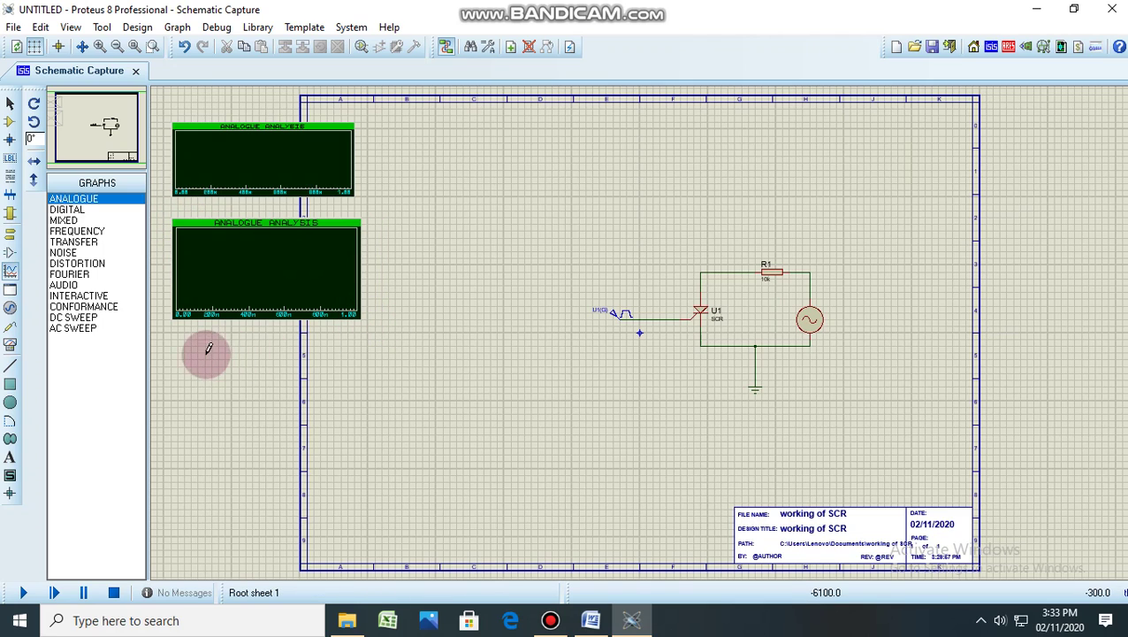
left_click_drag(184, 333, 366, 439)
Step: Place the VI voltage probe beside R1 on the AC source wire
left_click(374, 387)
left_click(14, 330)
left_click(813, 285)
double_click(829, 281)
left_click(570, 435)
Step: Place a current probe at R1's left end and name it Ia
left_click(61, 209)
left_click(735, 258)
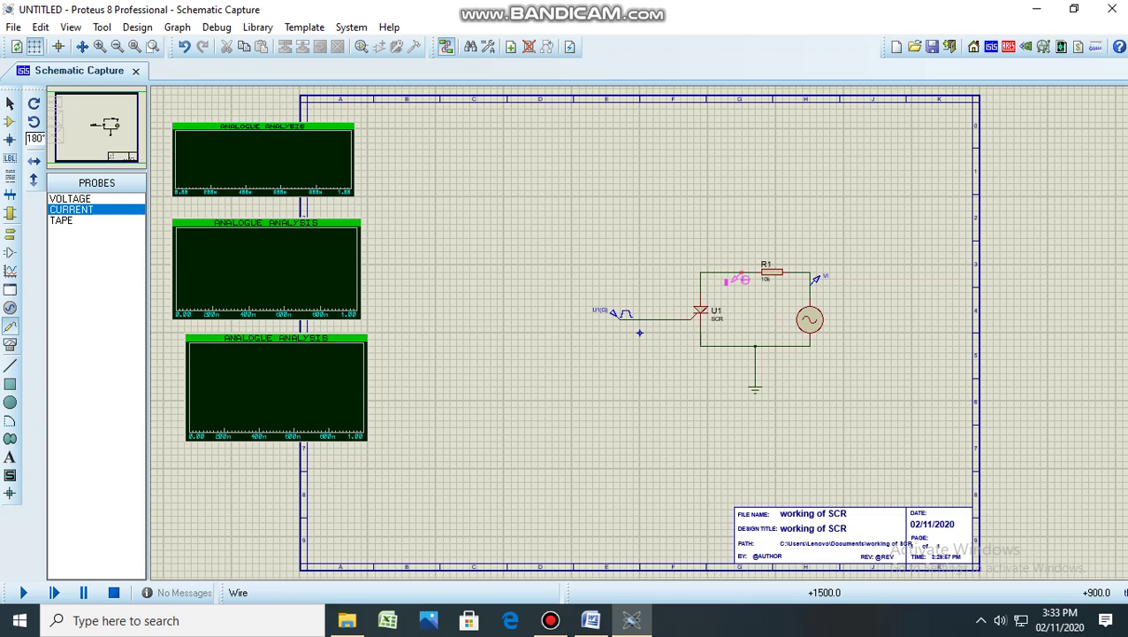
left_click(734, 280)
double_click(725, 292)
key("BackSpace")
type("Ia")
left_click(585, 343)
Step: Place a voltage probe on the SCR anode and name it VAK
left_click(89, 198)
left_click(285, 255)
left_click(660, 262)
left_click_drag(708, 281, 694, 292)
left_click(697, 286)
double_click(679, 304)
type("VAK")
left_click(594, 433)
Step: Place a current probe on the SCR gate wire and name it Ig
left_click(302, 316)
left_click(64, 211)
left_click(655, 305)
left_click(651, 312)
double_click(679, 316)
type("Ig")
left_click(595, 341)
Step: Add the VI probe trace to the top analogue graph
left_click(902, 295)
left_click(827, 282)
left_click(824, 277)
left_click(672, 148)
left_click(268, 168)
Step: Drag the Ia probe onto the middle graph and VAK onto the bottom graph
left_click(668, 320)
left_click(731, 285)
left_click(667, 294)
left_click(730, 289)
mouse_move(727, 291)
left_mouse_down()
mouse_move(616, 316)
mouse_move(225, 303)
left_mouse_up()
left_click(683, 301)
mouse_move(683, 300)
left_mouse_down()
mouse_move(511, 356)
mouse_move(280, 403)
mouse_move(274, 420)
left_mouse_up()
mouse_move(824, 283)
left_mouse_down()
mouse_move(739, 294)
mouse_move(970, 247)
mouse_move(796, 294)
mouse_move(830, 285)
left_mouse_up()
Step: Run Simulate Graph on the top, middle and bottom analogue graphs in turn
left_click(251, 415)
left_click(192, 171)
right_click(242, 153)
left_click(321, 423)
right_click(264, 290)
left_click(345, 482)
right_click(304, 382)
left_click(360, 480)
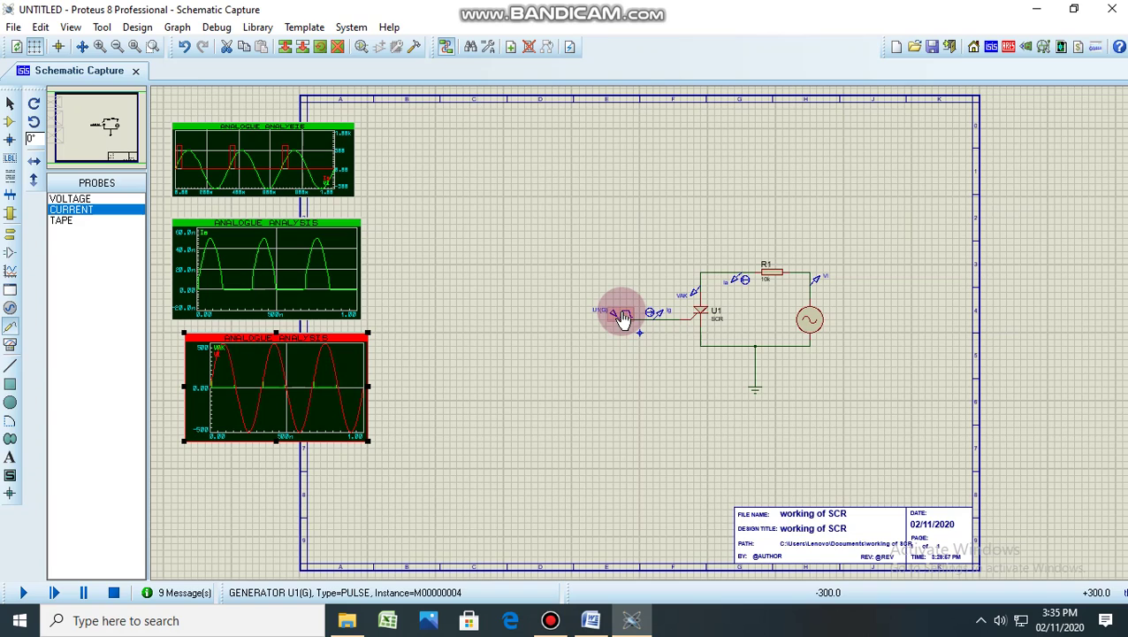
Step: Open the properties of pulse generator U1(G) feeding the SCR gate
left_click(624, 317)
left_click(624, 317)
Step: Set the U1(G) pulse start time to 20 and apply it
left_click(675, 171)
type("20")
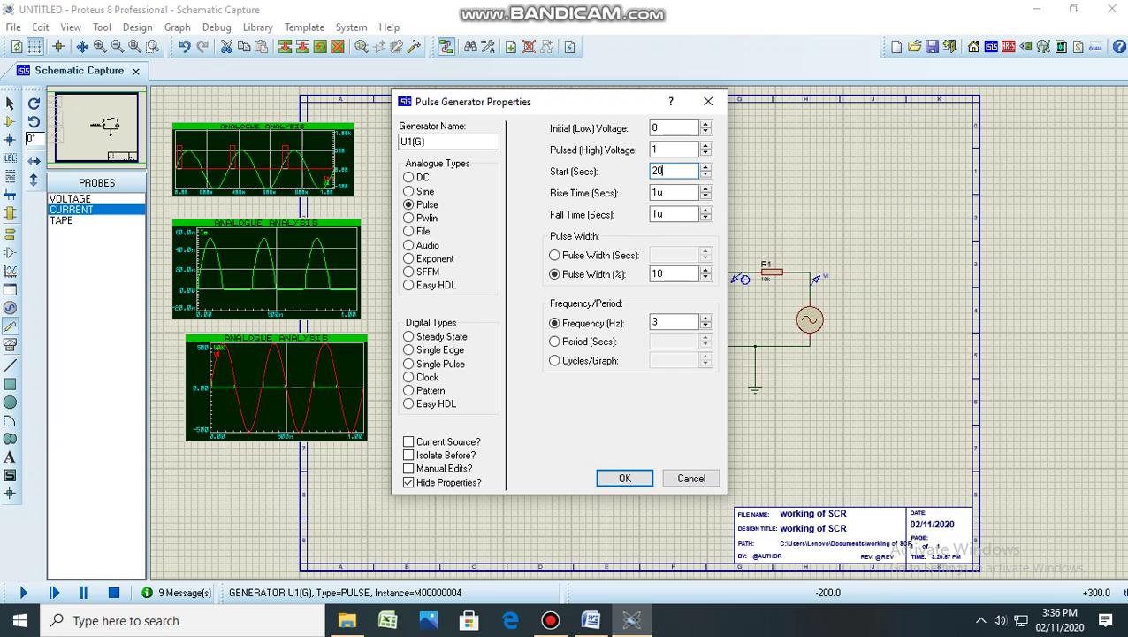
left_click(610, 479)
Step: Simulate the top analogue graph with the current gate pulse timing
right_click(219, 159)
left_click(307, 428)
left_click(551, 357)
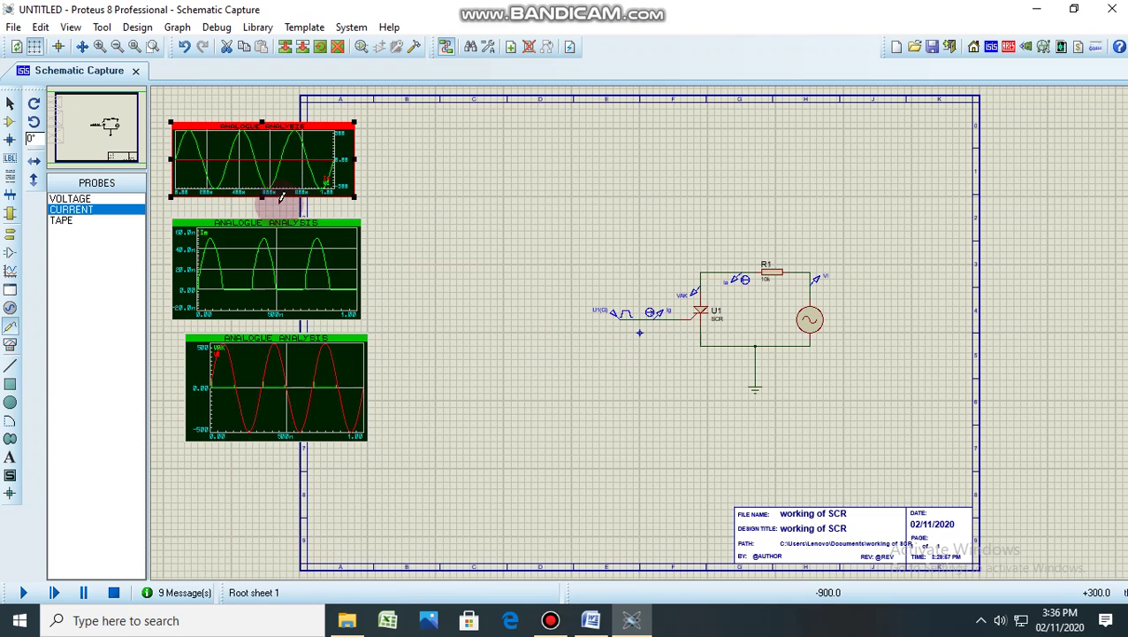
right_click(272, 146)
left_click(340, 415)
Step: Set the U1(G) gate pulse generator's start time to 20m seconds
left_click(623, 317)
left_click(624, 316)
left_click(672, 171)
type("ms")
left_click(630, 478)
Step: Re-simulate the top, middle and bottom graphs to show the 20m delayed firing
right_click(239, 138)
left_click(313, 407)
right_click(269, 271)
left_click(359, 476)
right_click(284, 418)
left_click(346, 276)
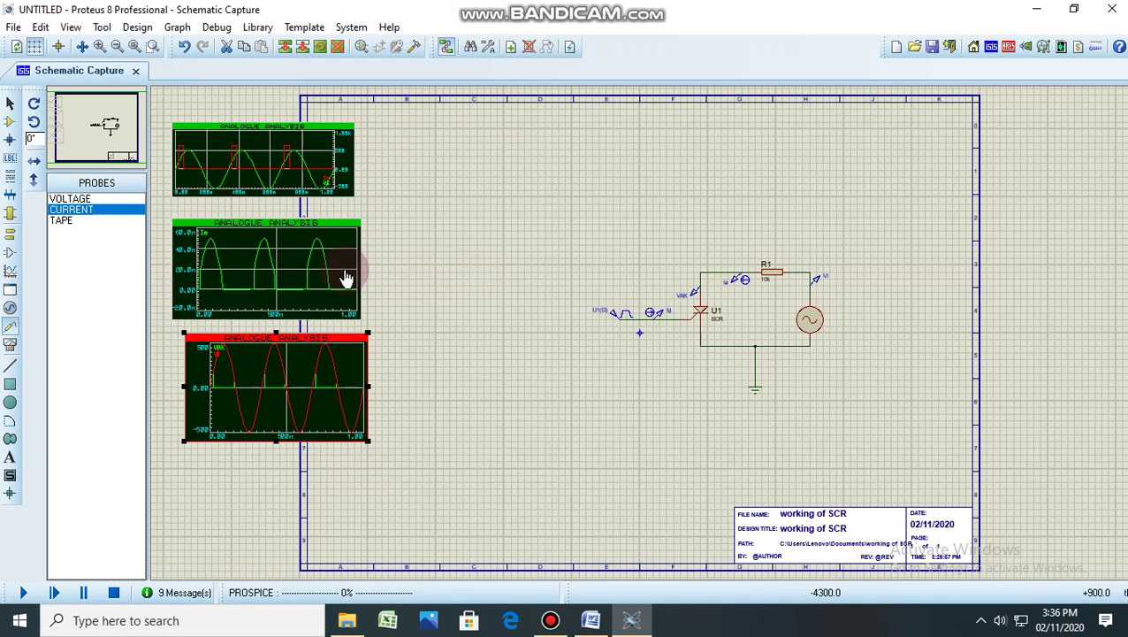
Step: Change the U1(G) generator's Start (Secs) value from 20m to 50m and confirm
double_click(623, 316)
double_click(665, 171)
type("20m")
type("50m")
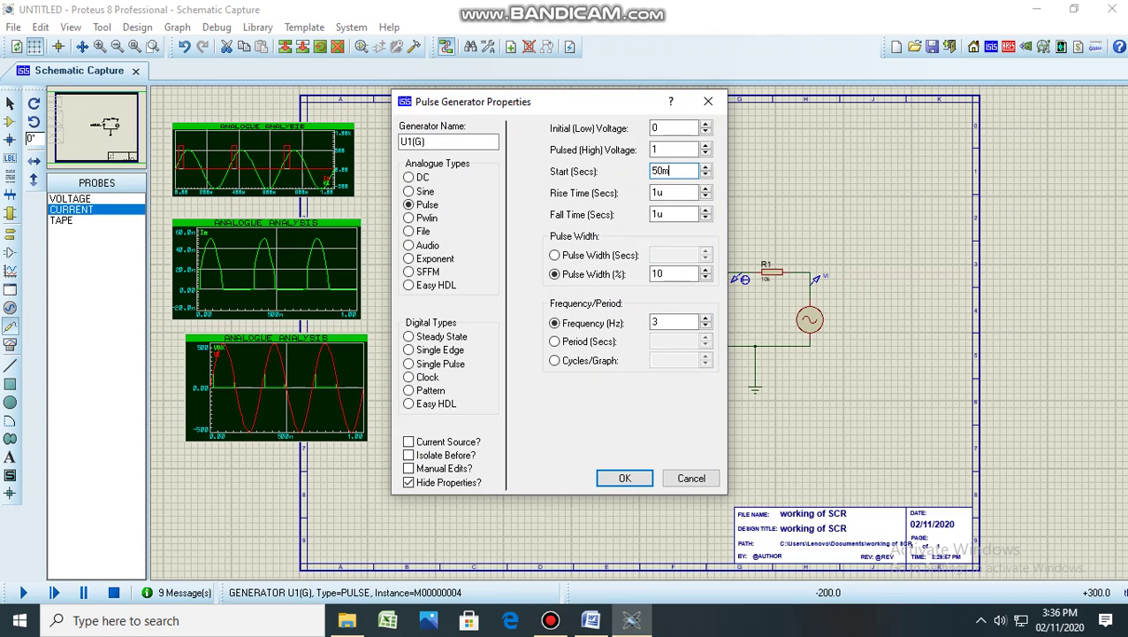
left_click(618, 481)
Step: Run Simulate Graph on the top, middle and bottom graphs for the 50m gate delay
left_click(269, 183)
right_click(283, 168)
left_click(341, 439)
right_click(271, 288)
left_click(346, 478)
left_click(305, 398)
right_click(305, 398)
left_click(375, 478)
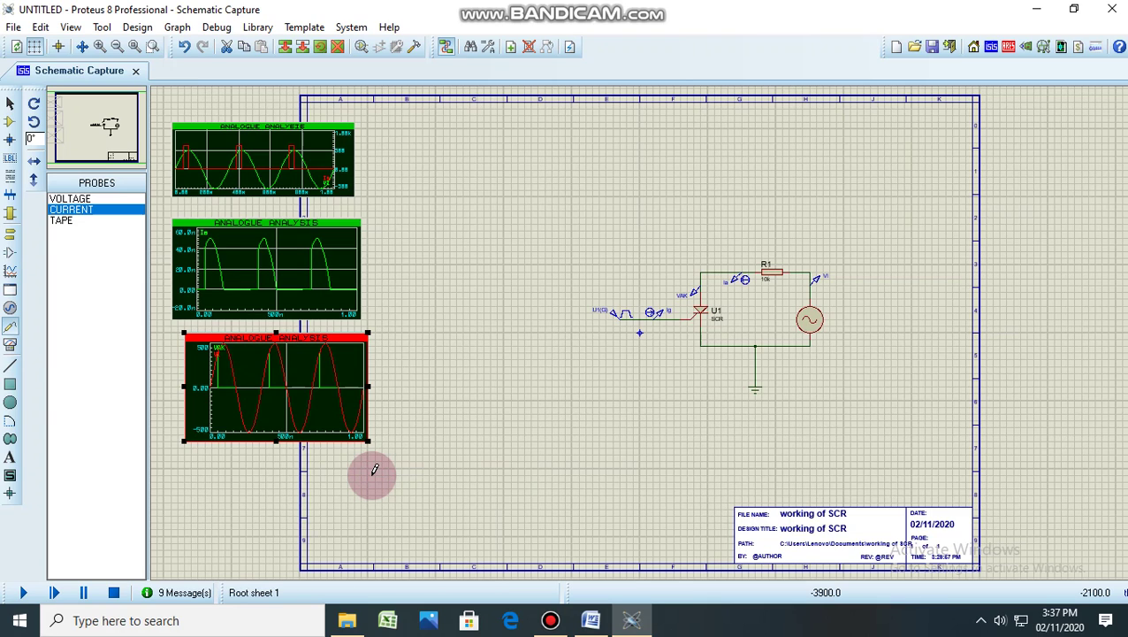